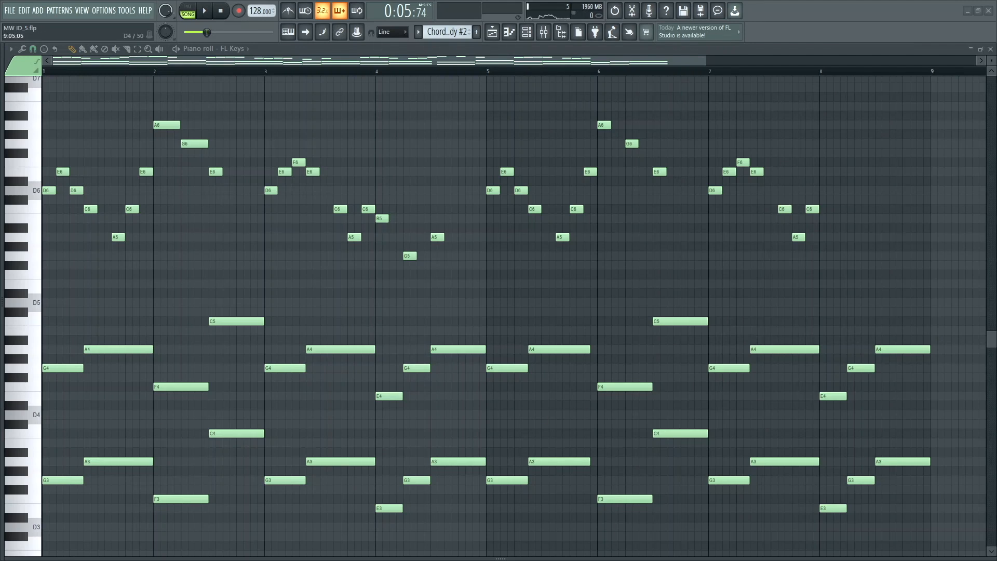
Step: Play back the melody and chords, and move the boundary between the opening G and A notes earlier in both octaves
key(space)
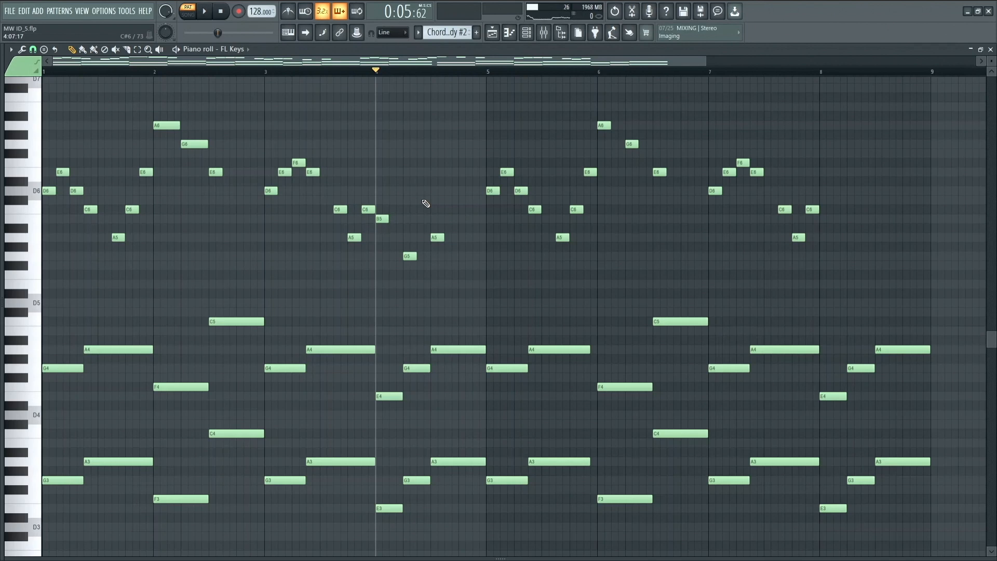
key(space)
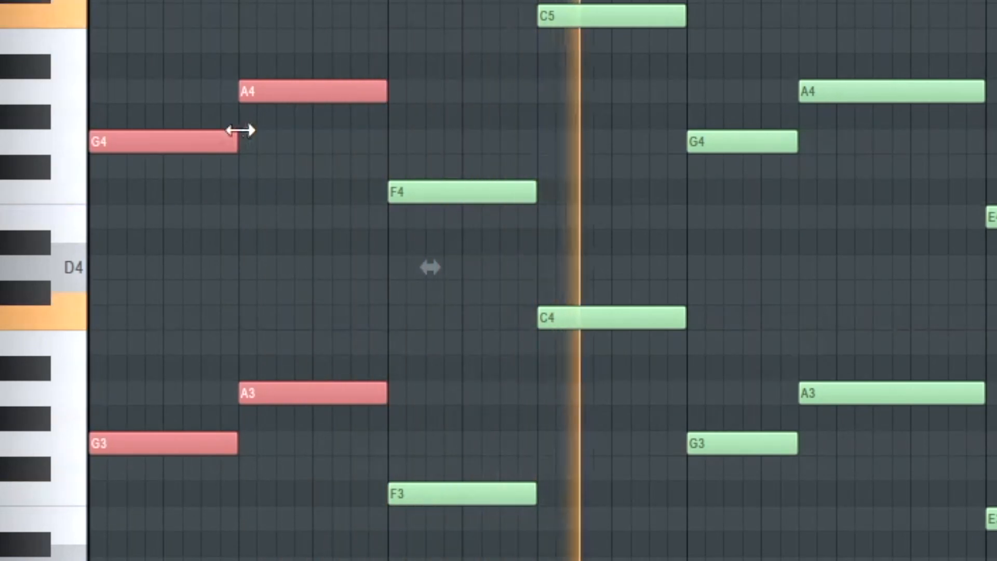
drag(240, 131, 201, 131)
click(294, 275)
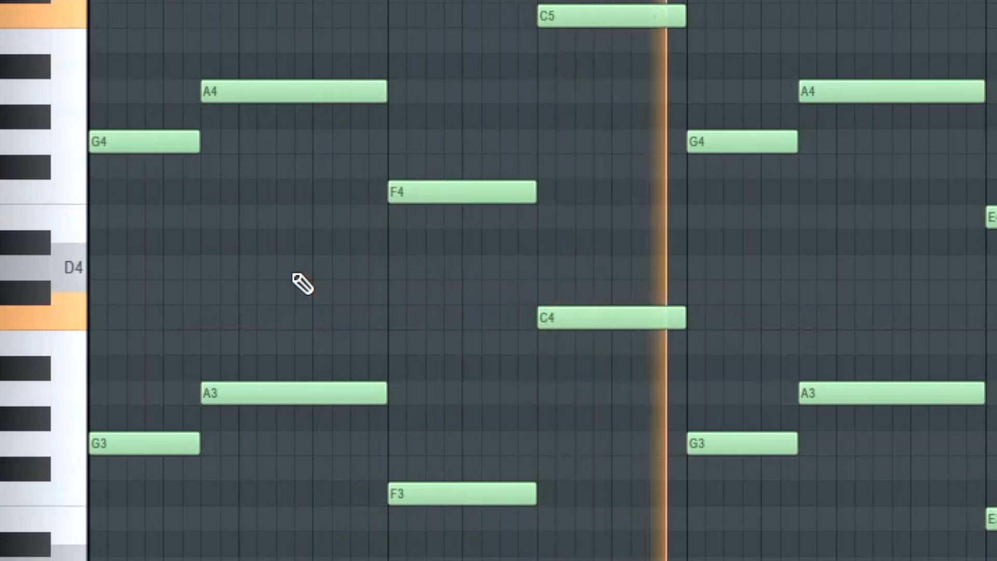
key(space)
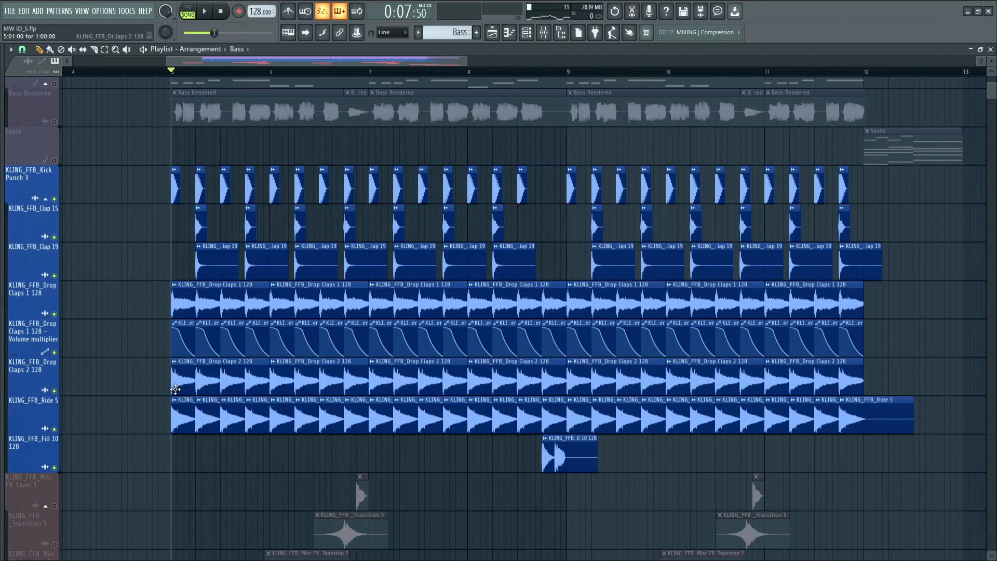
Step: Audition the drum tracks, previewing the Kick Punch 3 sample and the soloed Clap 15 and Clap 19 pair
key(space)
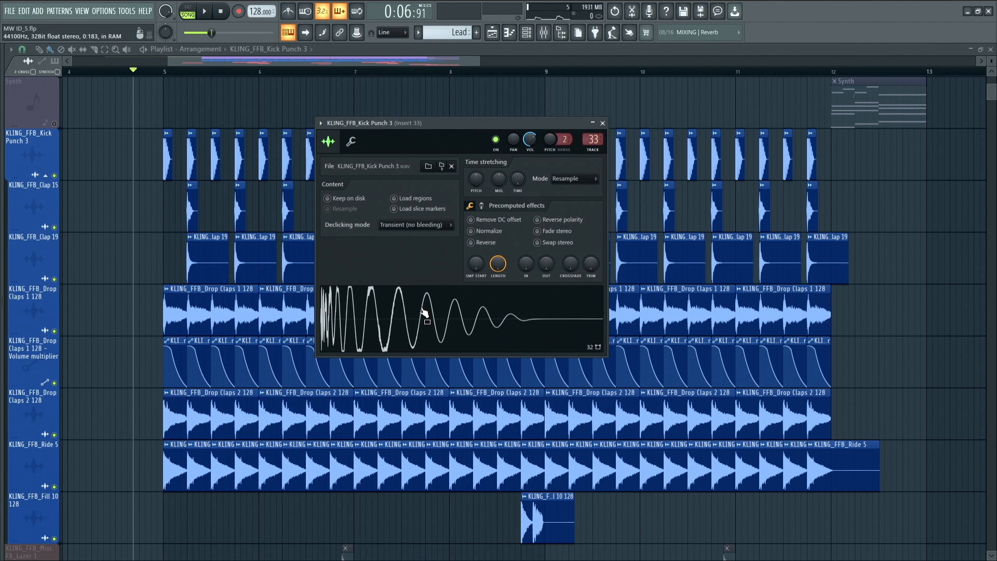
click(425, 312)
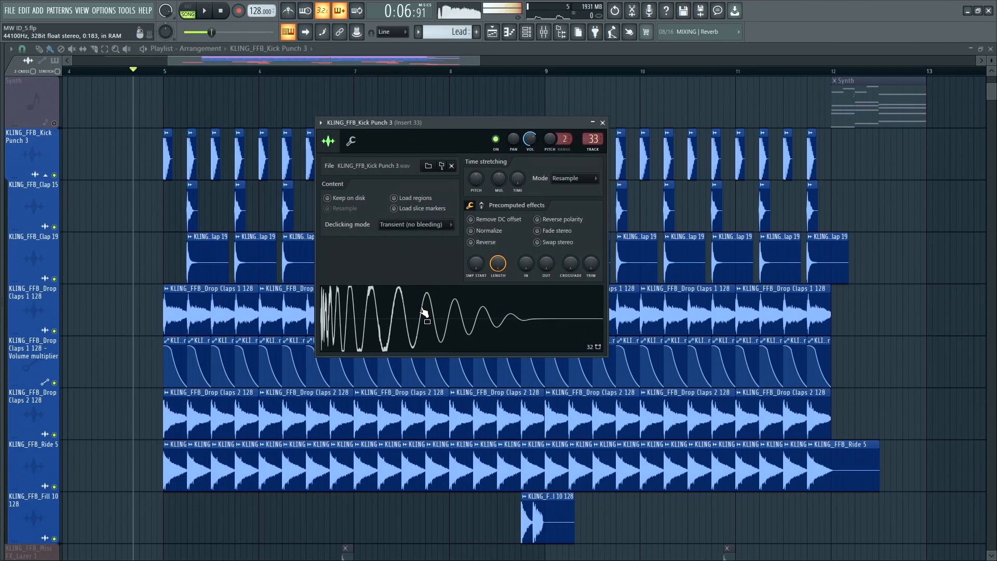
right_click(55, 278)
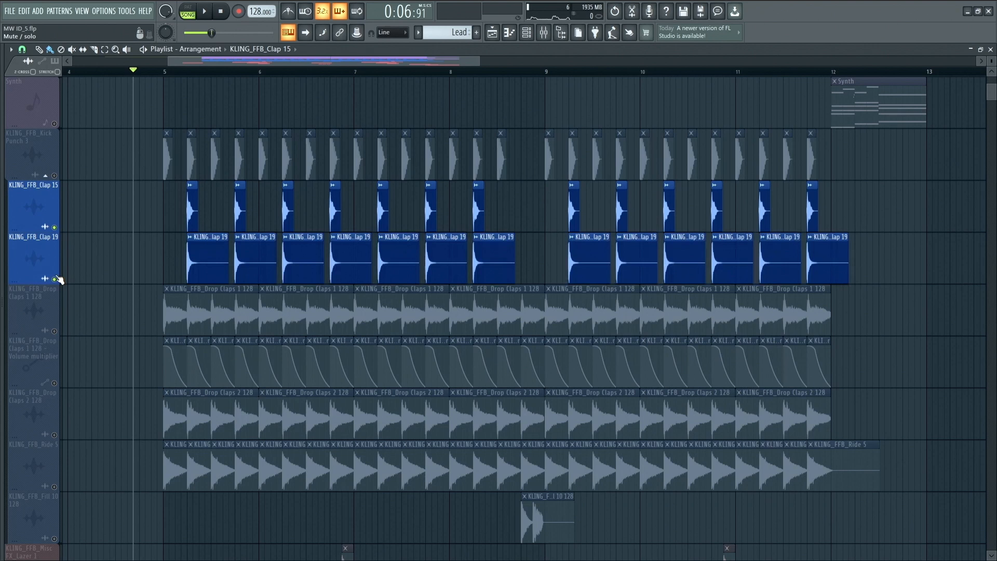
key(space)
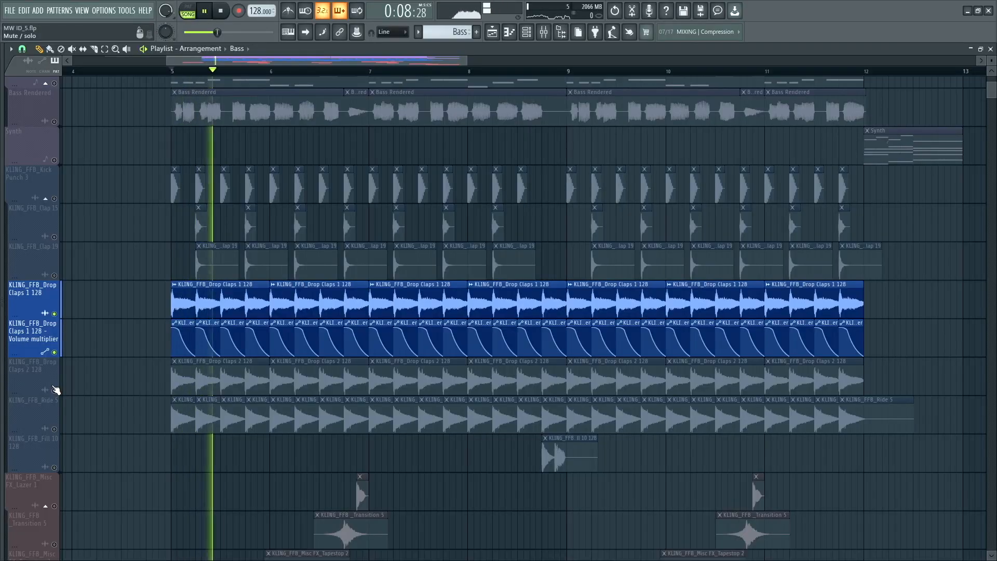
Step: Add Drop Claps 2 and Ride 5 one after another to the playing clap loop, and then restore all muted tracks
click(54, 390)
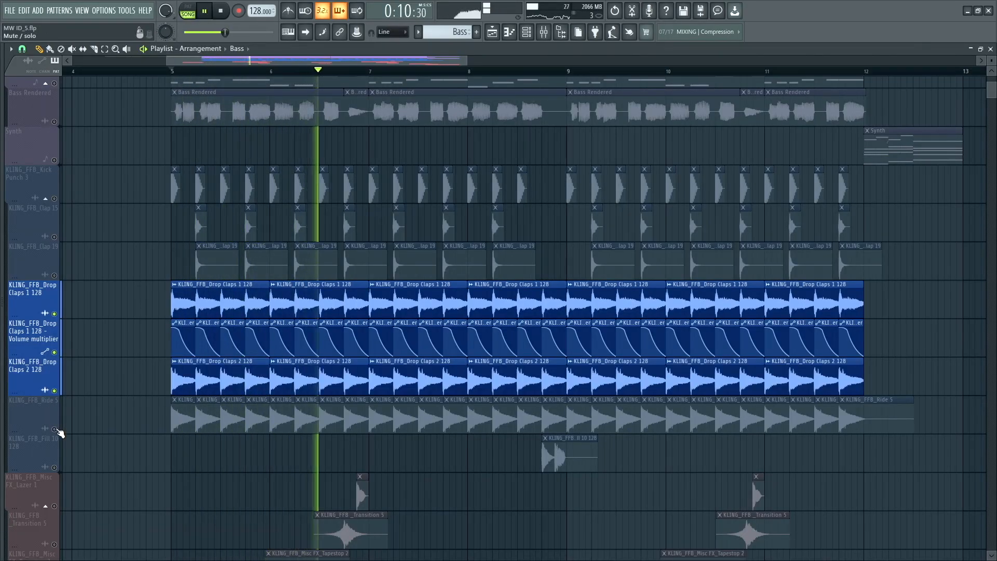
click(55, 429)
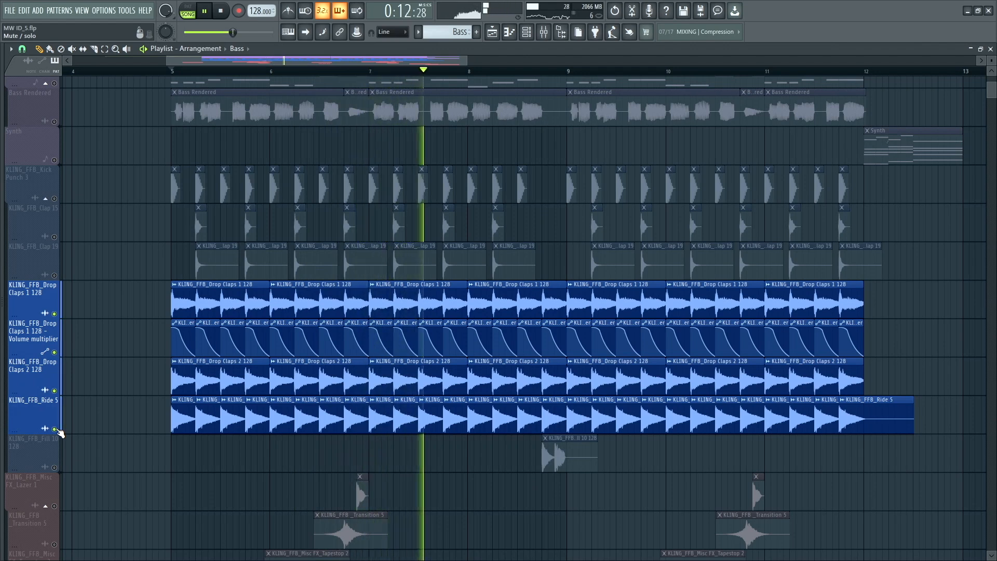
right_click(55, 429)
key(space)
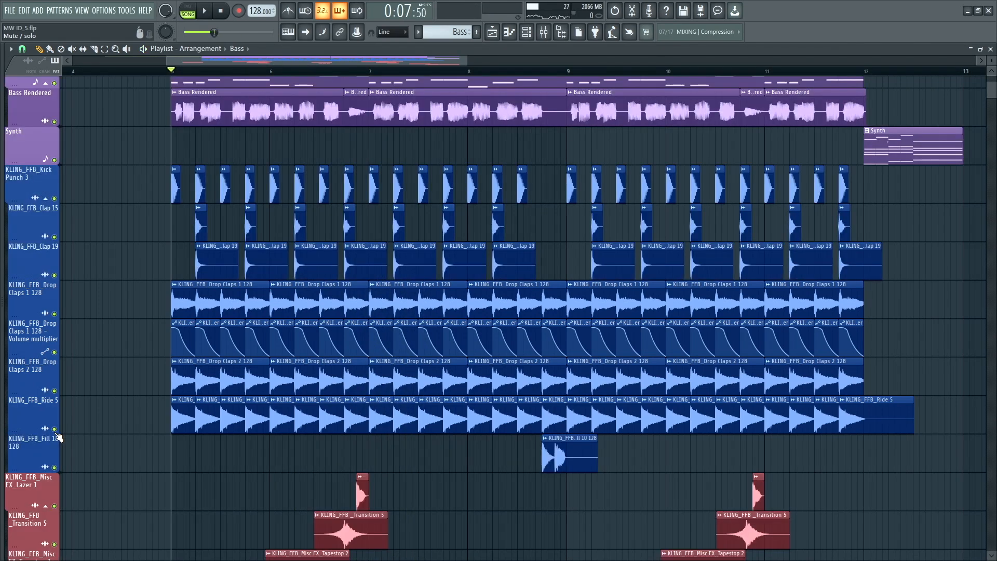
Step: Solo the Fill 10 128 track and play the fill just before bar 9
drag(54, 429, 61, 323)
key(space)
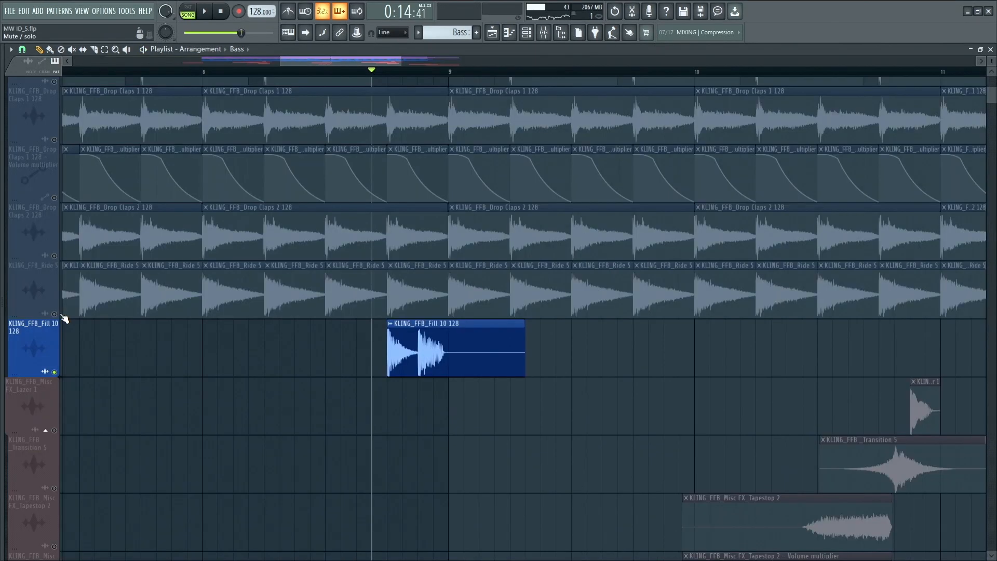
key(space)
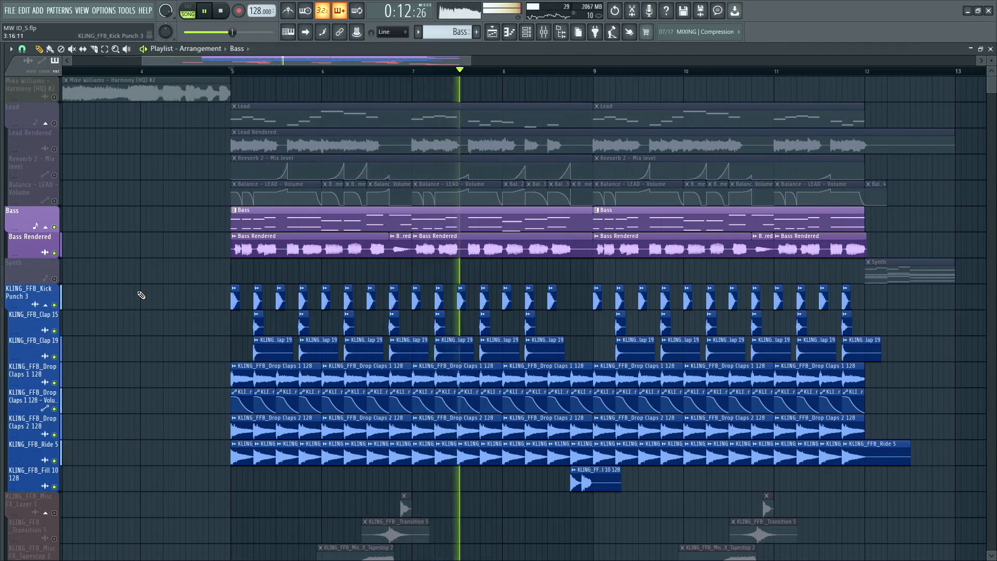
Step: Open the FL Keys notes of the Chords Melody pattern in the piano roll and play them
key(ctrl+d)
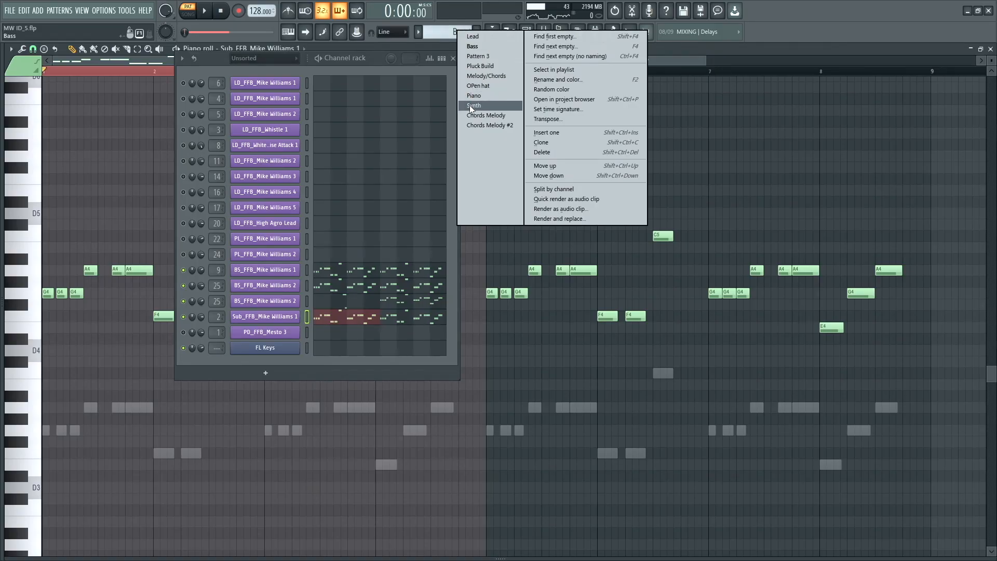
click(475, 115)
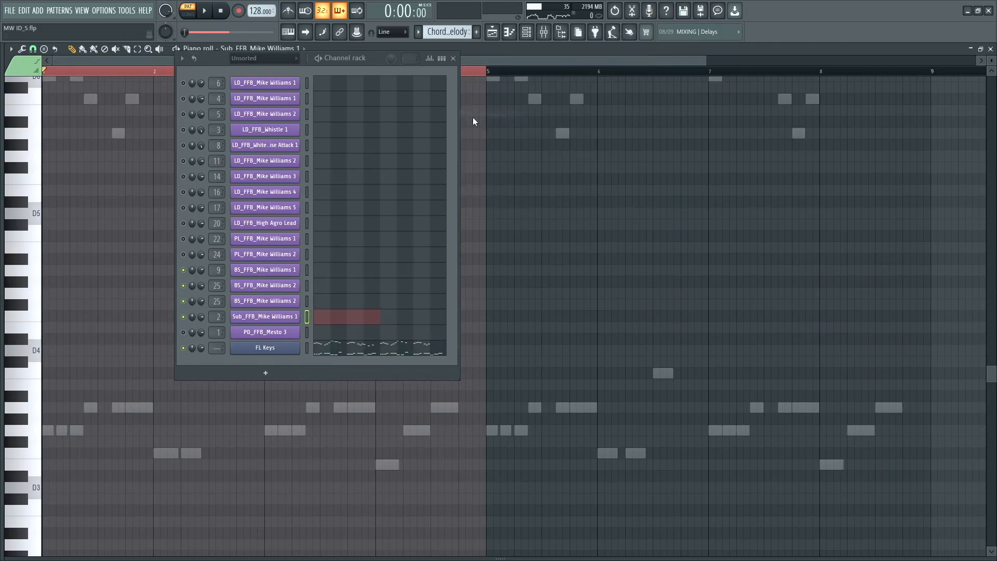
click(326, 346)
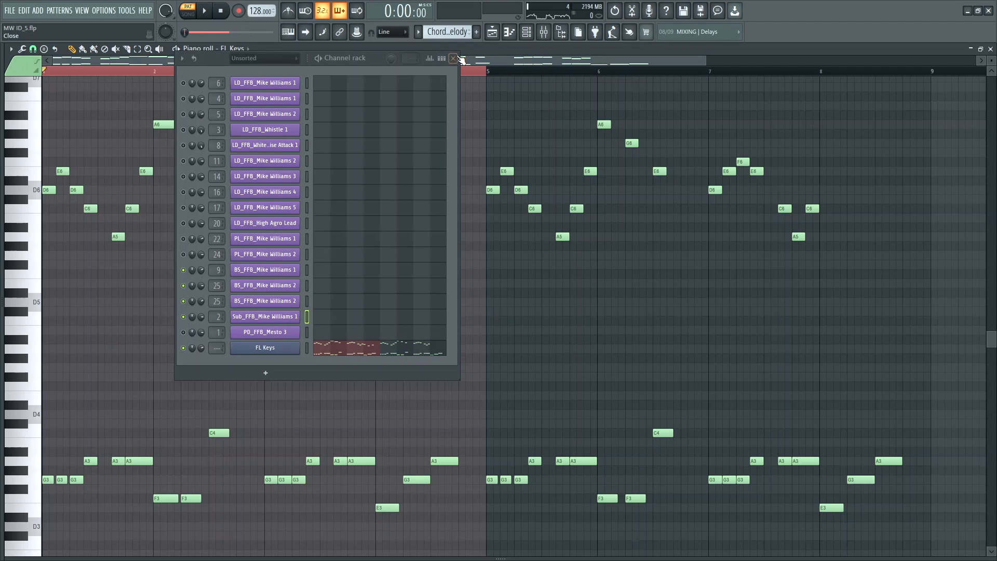
click(454, 58)
key(space)
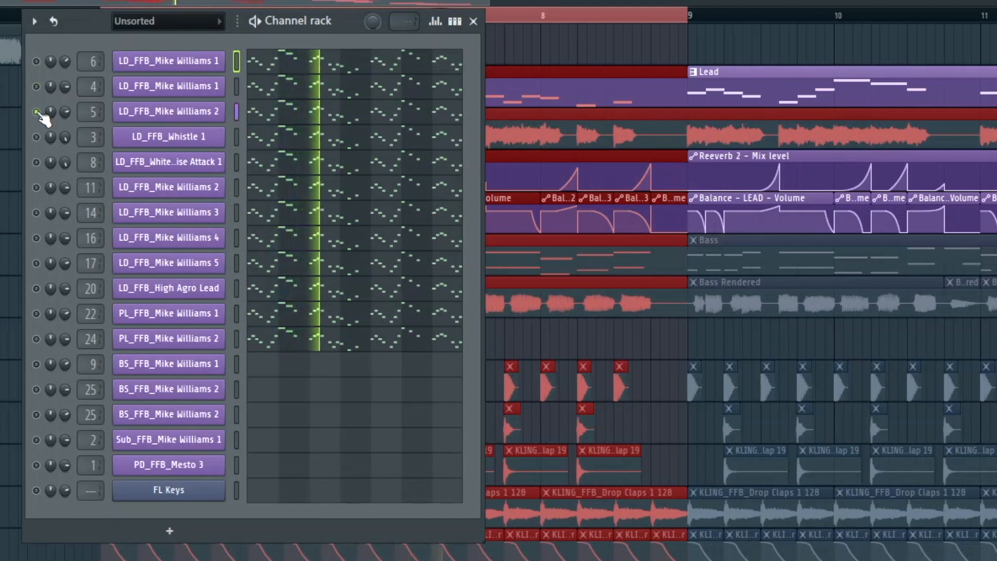
Step: Audition the lead layers during playback by soloing the channels from the white noise attack through the High Agro Lead
ctrl+click(36, 162)
ctrl+click(36, 187)
ctrl+click(36, 213)
ctrl+click(40, 238)
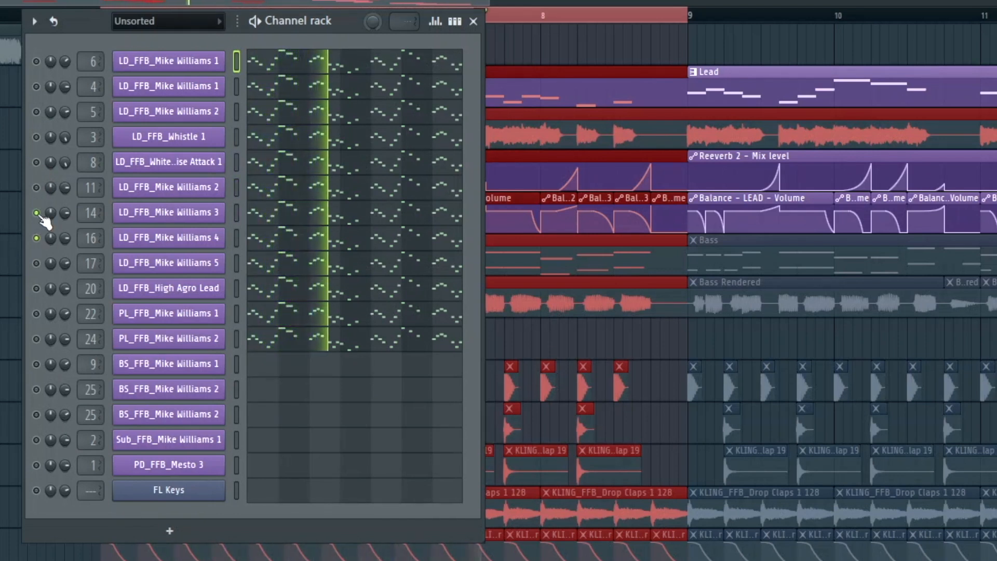
ctrl+click(37, 264)
ctrl+click(37, 289)
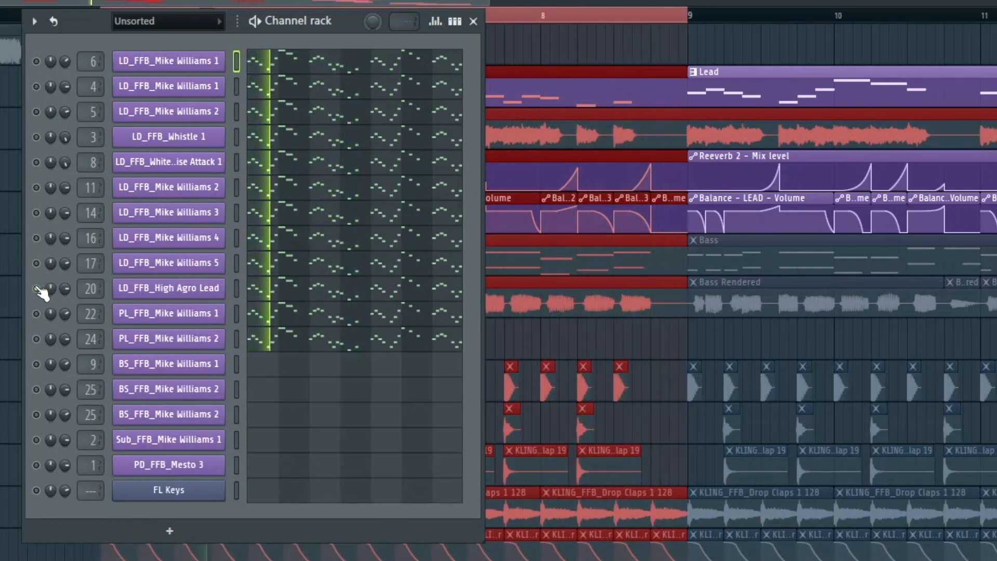
Step: Audition the pluck channels PL_FFB_Mike Williams 1 and 2 on their own and together
ctrl+click(37, 313)
click(36, 339)
click(37, 313)
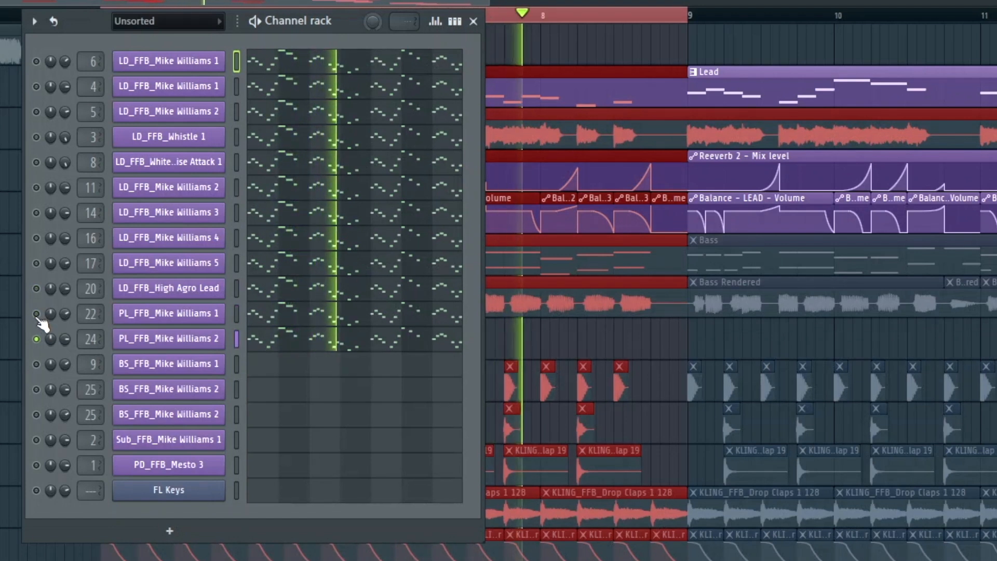